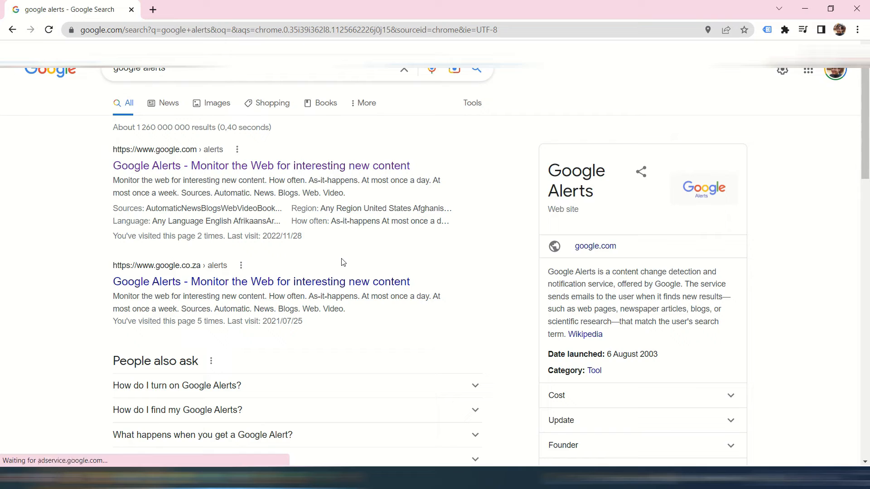
# Open the Google Alerts site from the search results and enter "rural Broadband" in quotation marks as the alert query
pyautogui.click(246, 174)
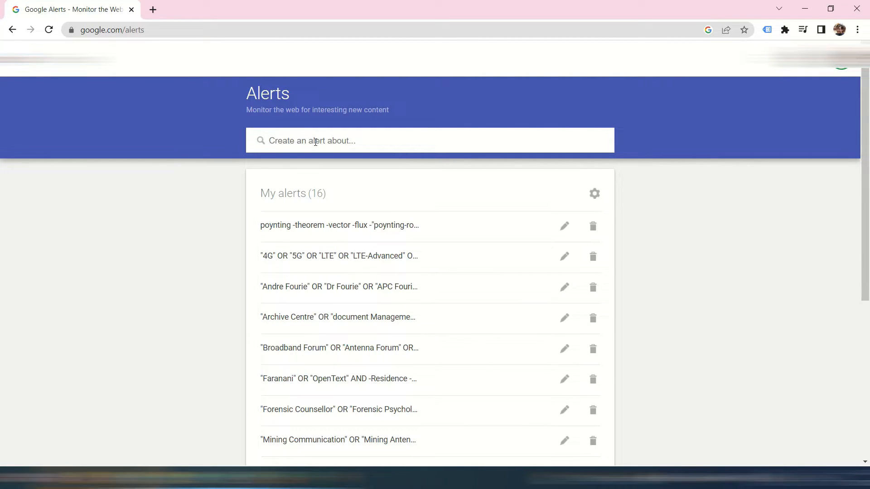
pyautogui.write('"rural ')
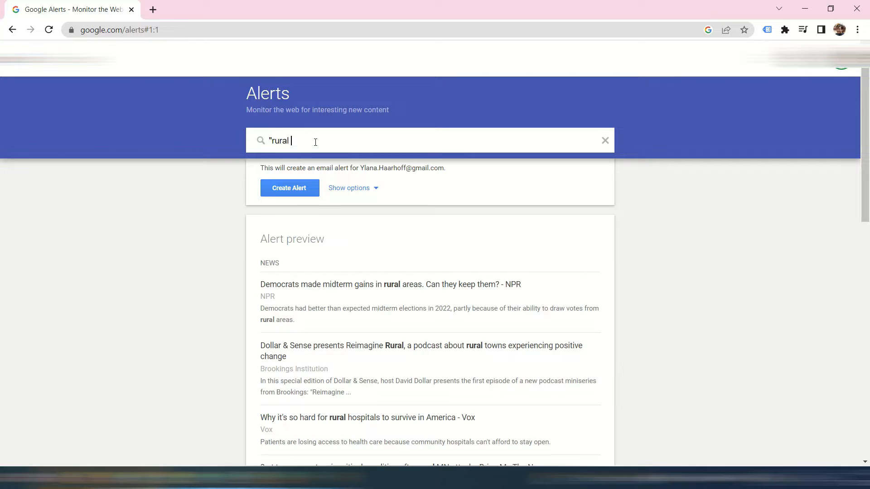
pyautogui.write('Broadba')
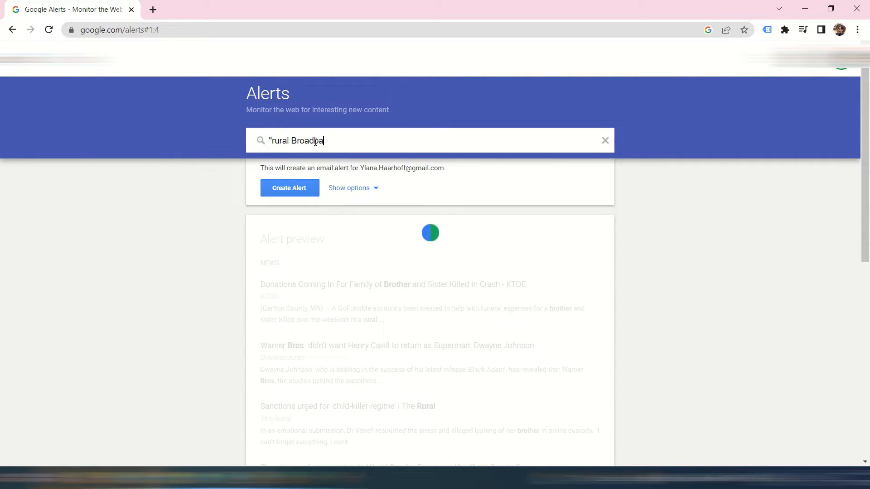
pyautogui.write('nd"')
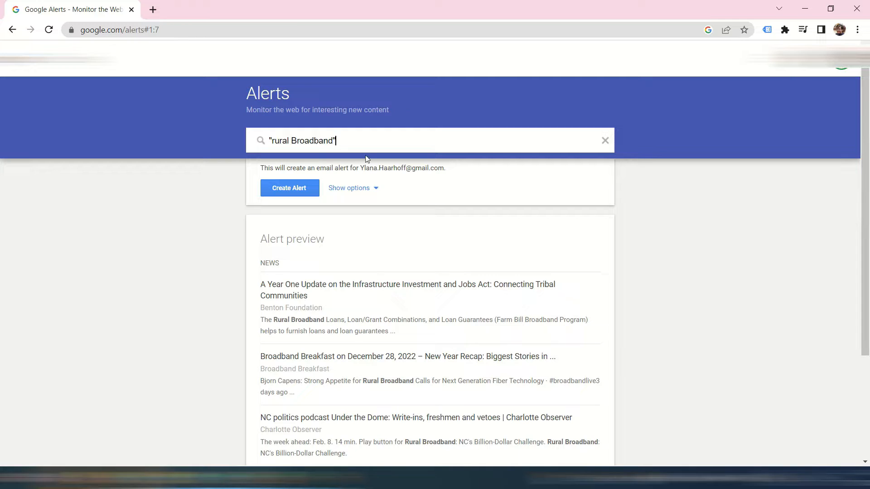
# Show the options for the new alert and choose English as its language
pyautogui.click(363, 189)
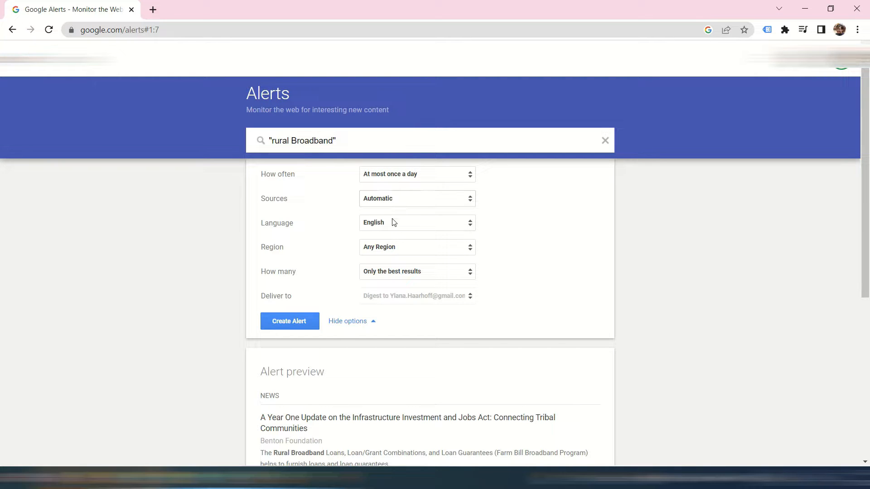
pyautogui.click(401, 227)
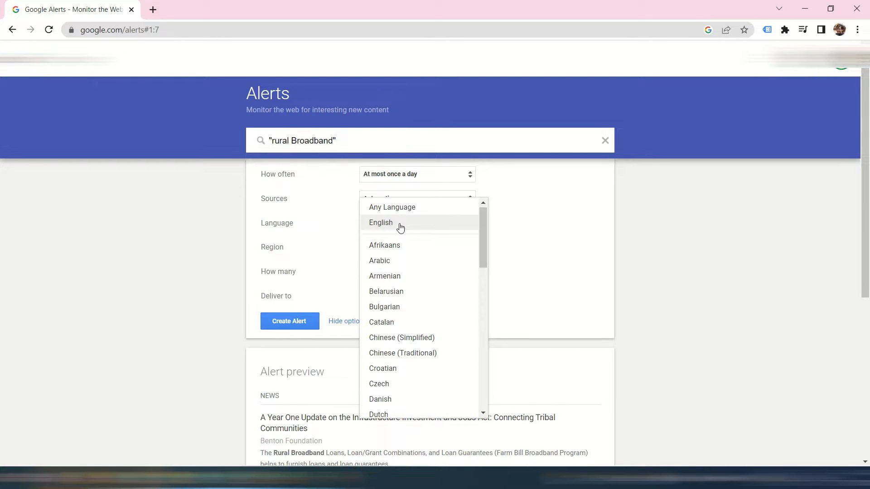
pyautogui.click(400, 226)
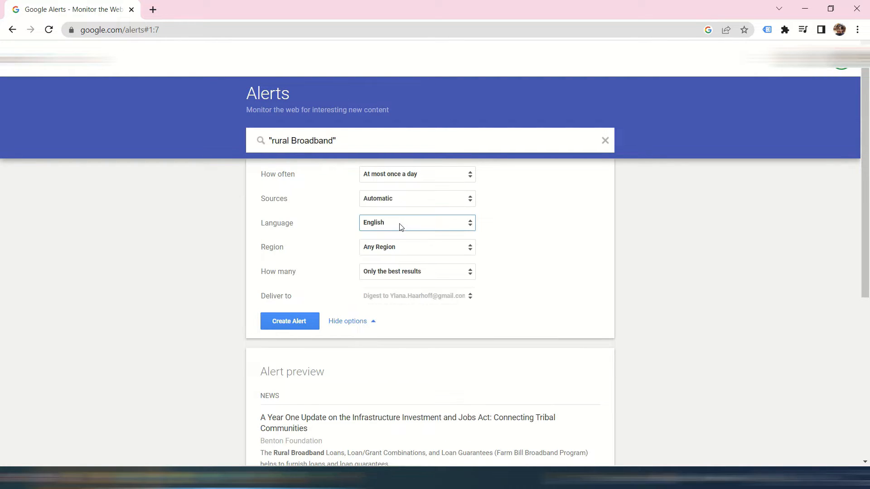
# Set the alert's region to United Kingdom and how many results it delivers to All results
pyautogui.click(401, 247)
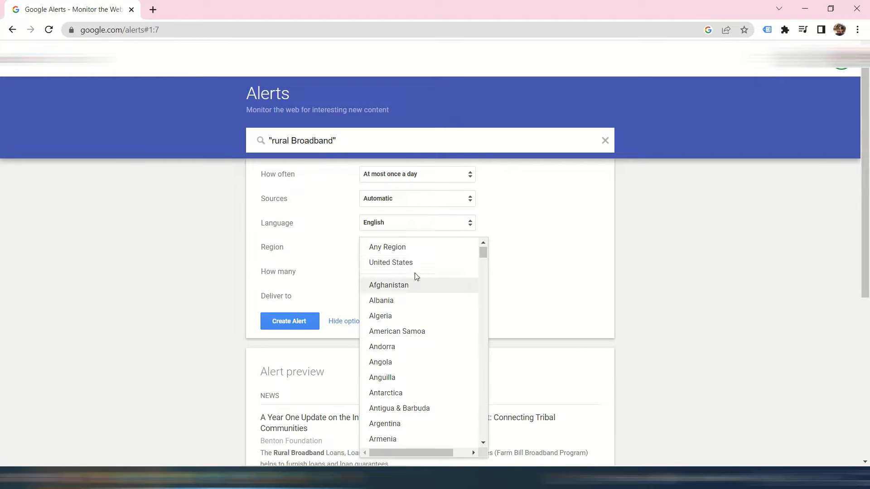
pyautogui.scroll(-20, 403, 326)
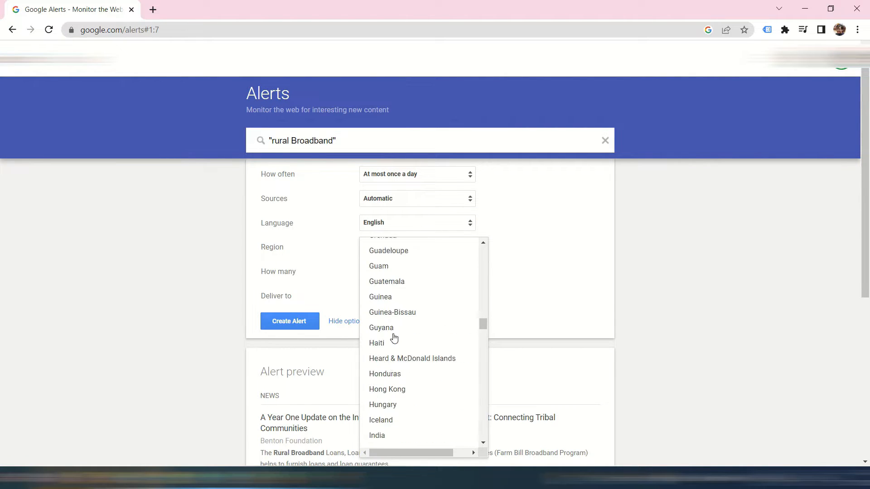
pyautogui.scroll(-20, 394, 338)
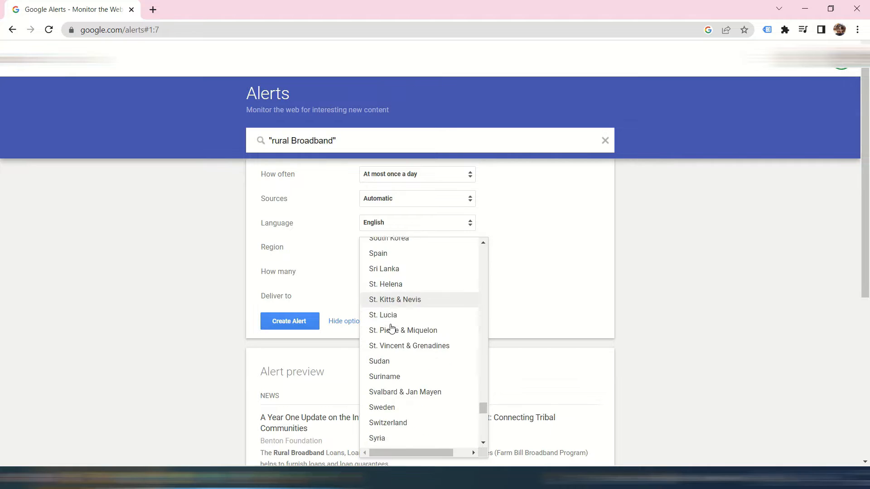
pyautogui.scroll(-8, 391, 327)
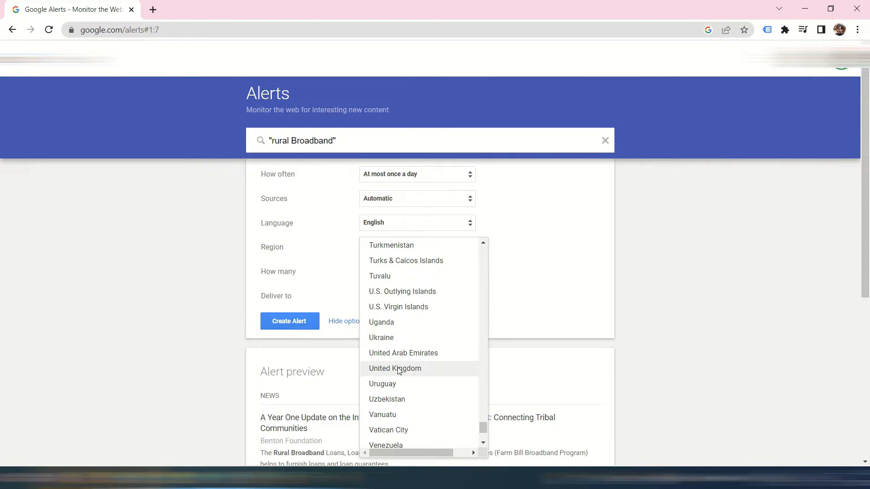
pyautogui.click(398, 369)
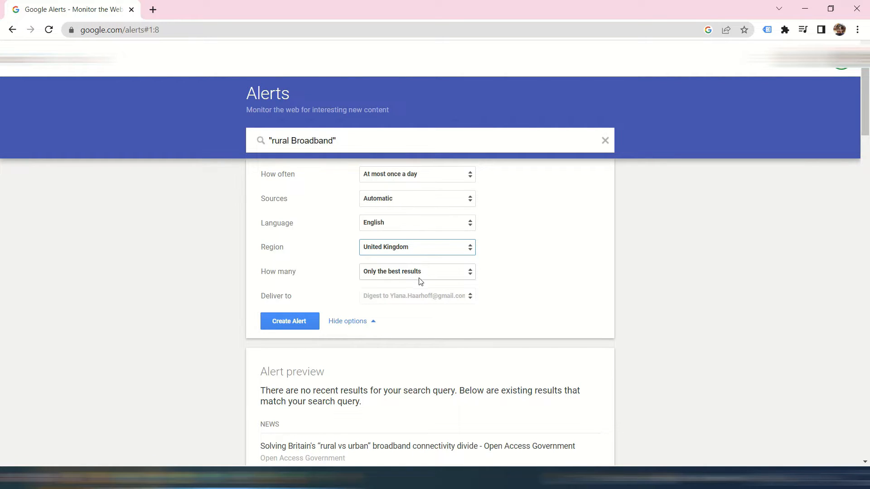
pyautogui.click(431, 275)
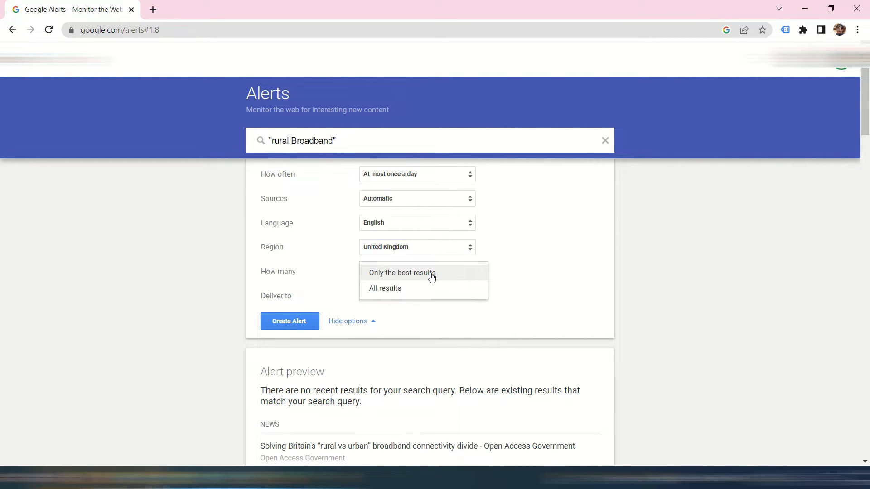
pyautogui.click(423, 289)
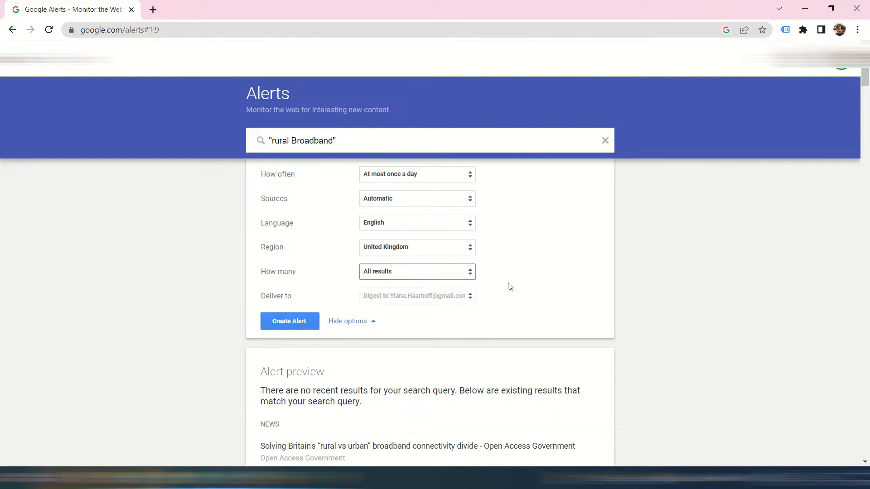
# Review the alert preview, add the exclusion -thinkbroadband to the query, and create the alert
pyautogui.scroll(-1, 513, 276)
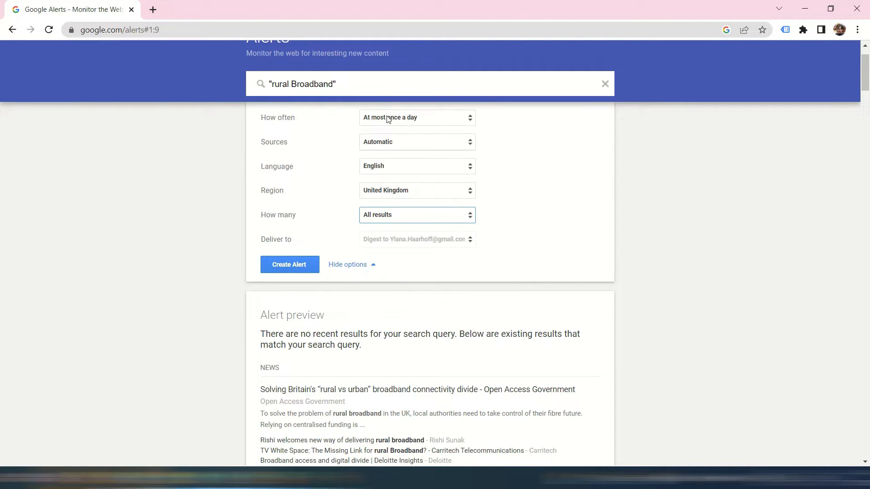
pyautogui.scroll(-2, 458, 344)
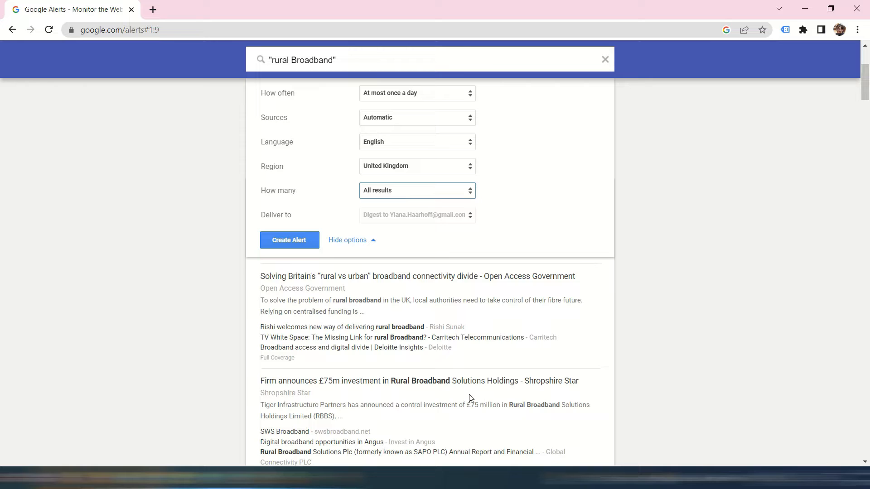
pyautogui.scroll(-2, 473, 383)
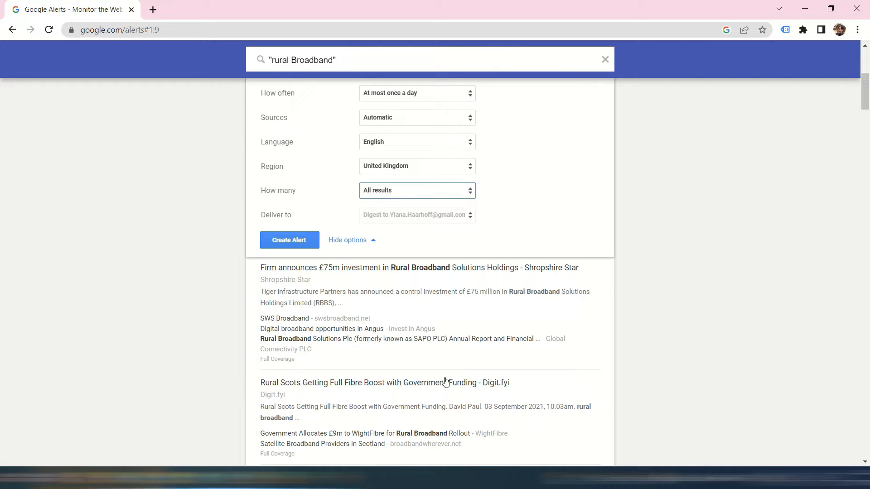
pyautogui.scroll(3, 384, 396)
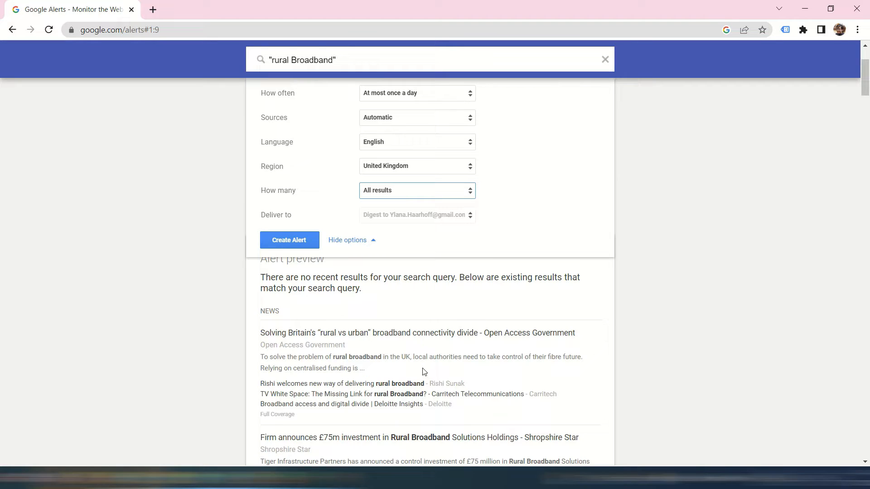
pyautogui.scroll(-5, 336, 356)
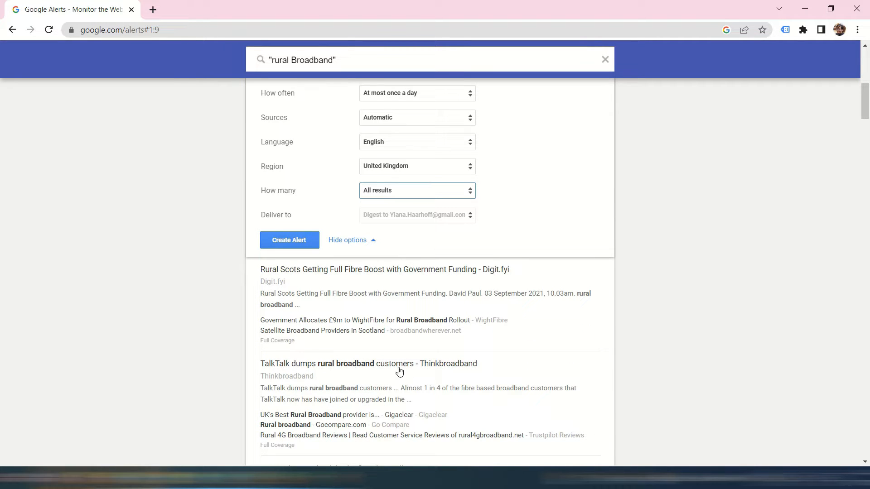
pyautogui.click(362, 61)
pyautogui.write('-')
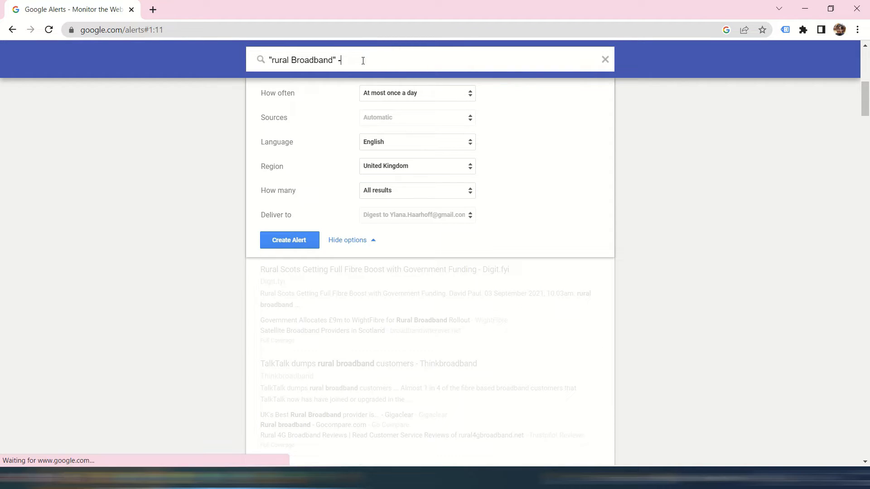
pyautogui.write('thinbroadband')
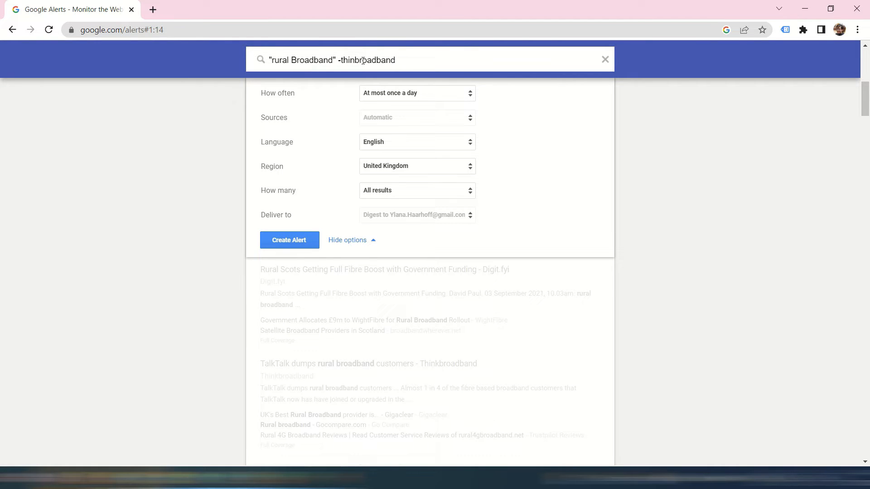
pyautogui.click(353, 62)
pyautogui.write('k')
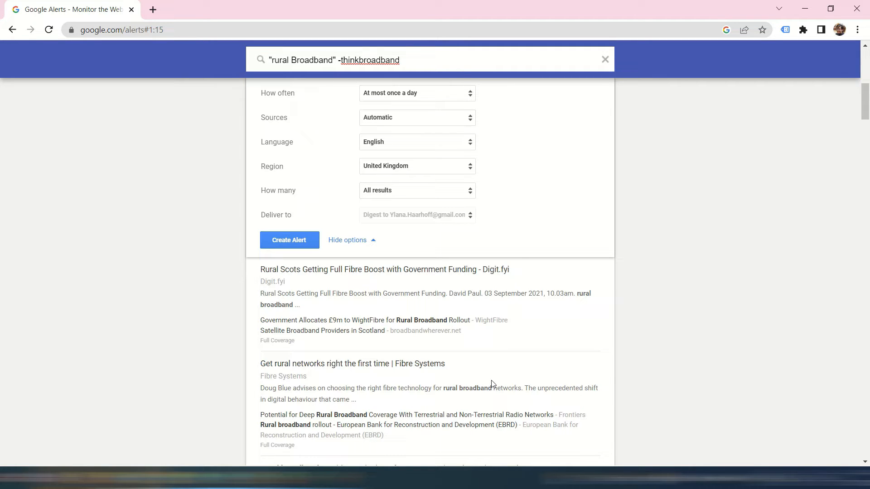
pyautogui.click(290, 240)
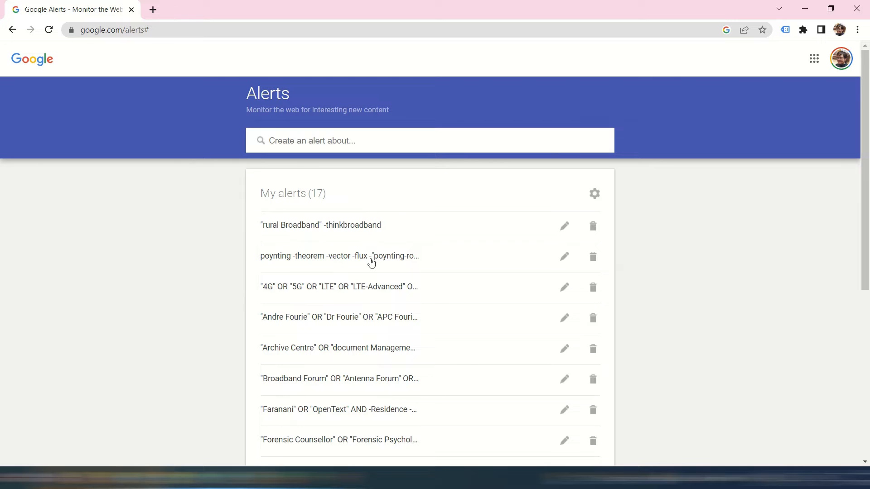
# Open the existing poynting alert for editing and examine its excluded terms and preview results
pyautogui.click(564, 257)
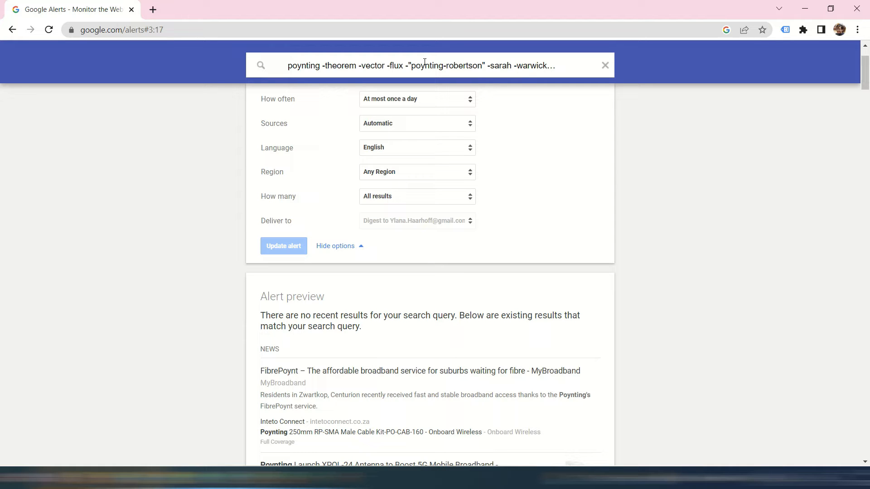
pyautogui.moveTo(528, 67); pyautogui.dragTo(592, 65)
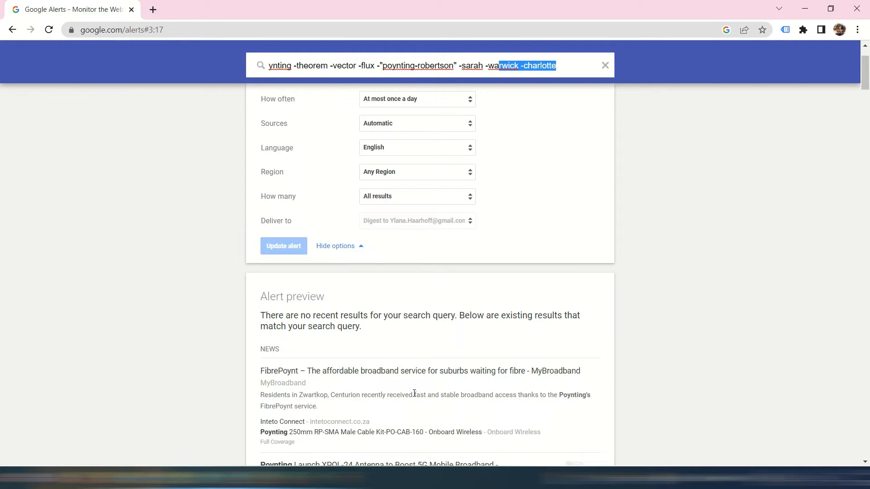
pyautogui.scroll(-1, 410, 378)
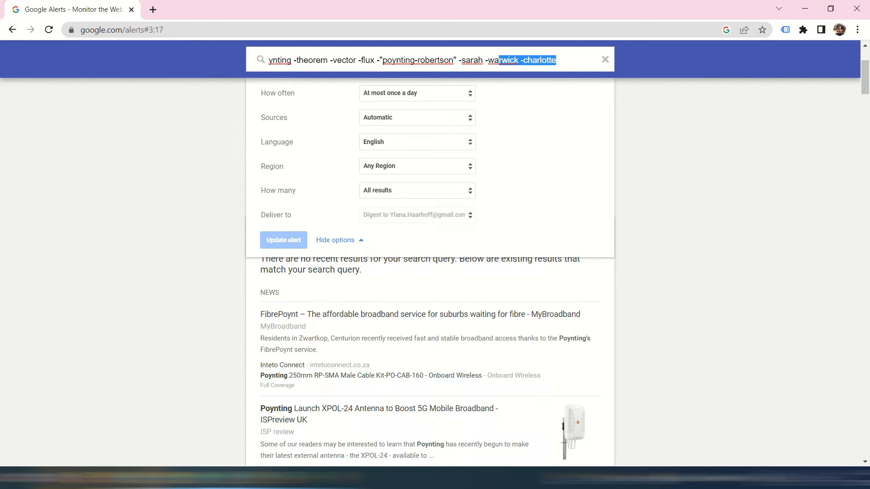
# Switch to the Google Alert – Daily Digest email in Outlook and examine the results listed under each alert query
pyautogui.moveTo(181, 478)
pyautogui.click(242, 436)
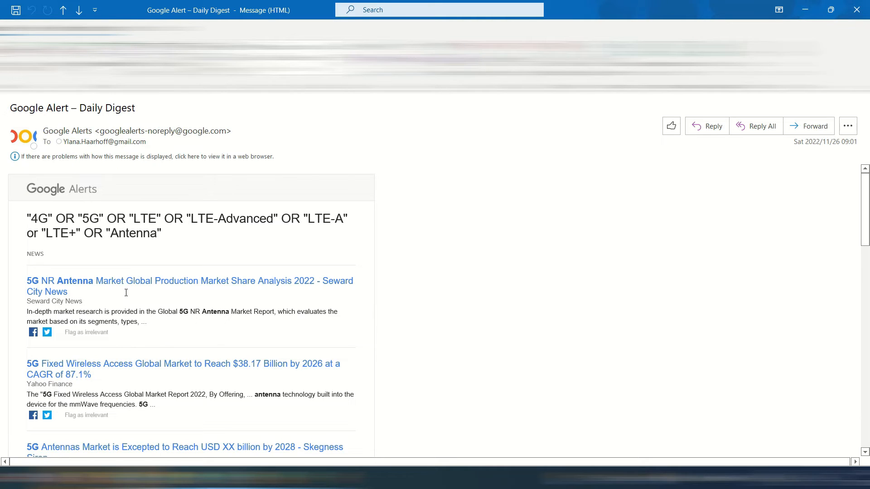
pyautogui.scroll(-3, 127, 286)
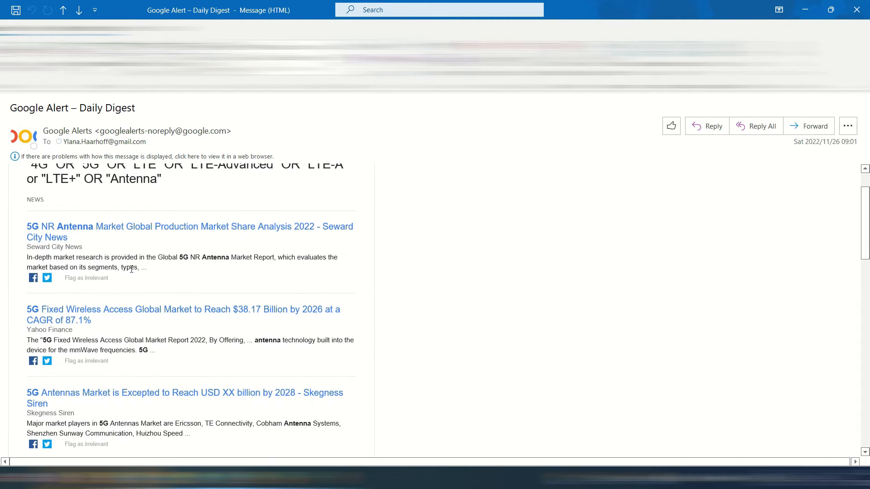
pyautogui.scroll(-3, 131, 269)
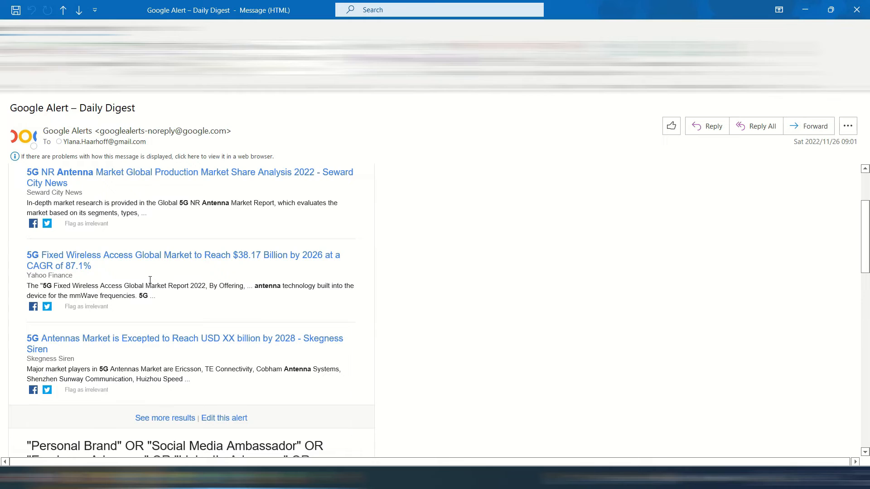
pyautogui.scroll(-2, 150, 280)
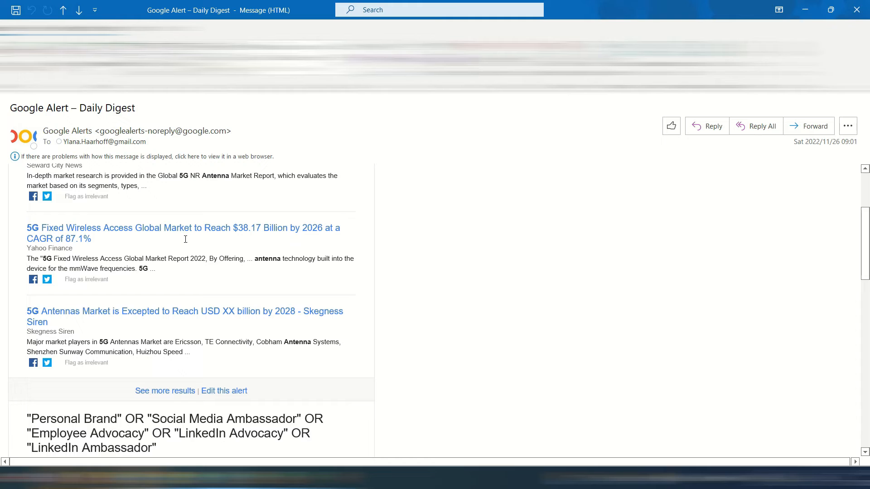
pyautogui.scroll(5, 184, 245)
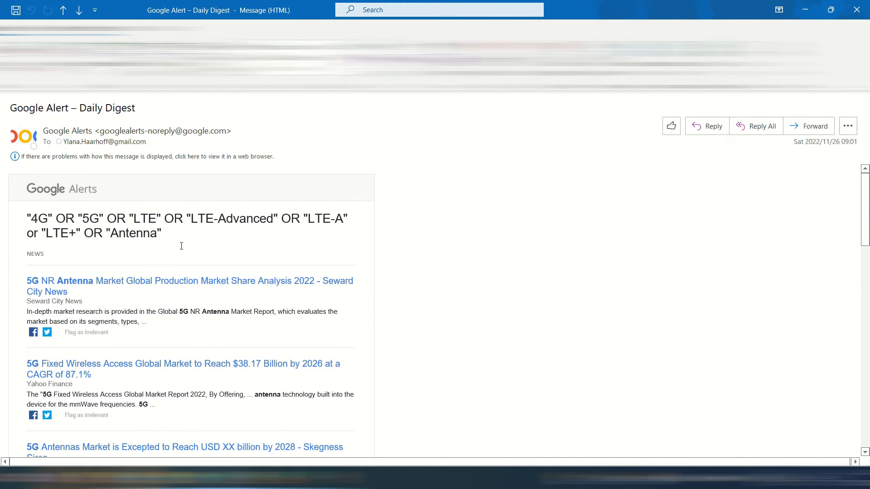
pyautogui.scroll(-5, 177, 230)
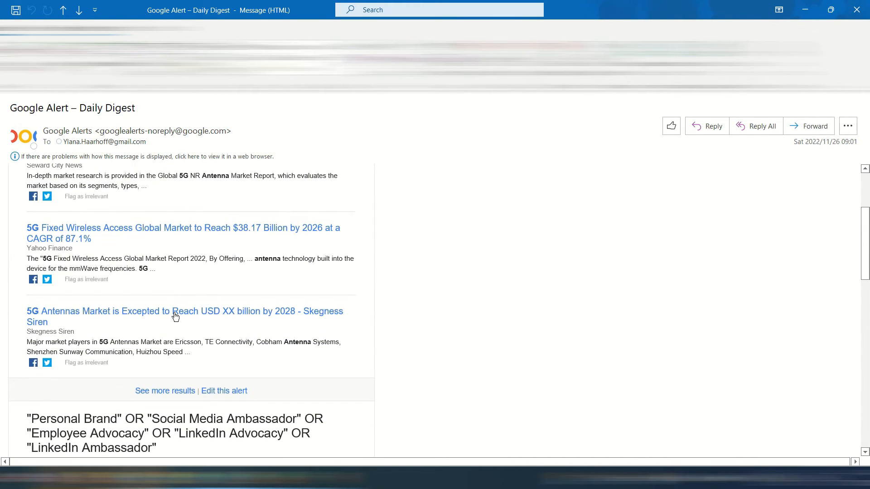
pyautogui.scroll(-5, 175, 316)
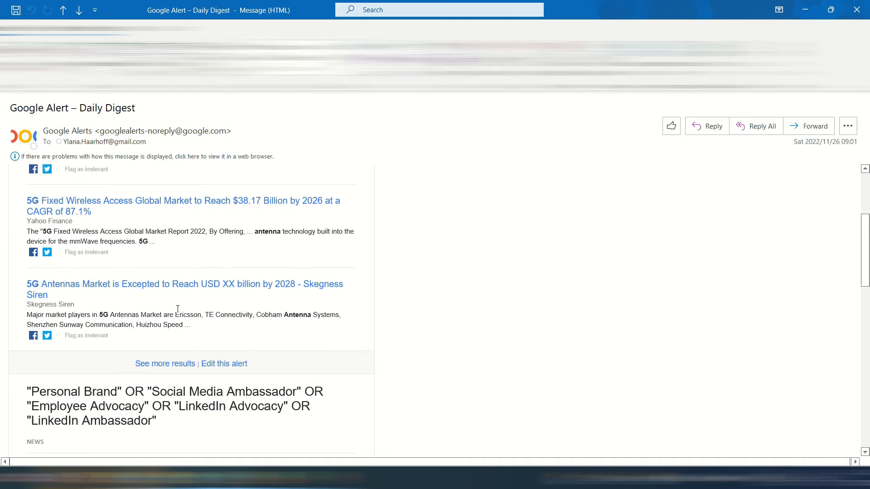
pyautogui.scroll(-9, 174, 316)
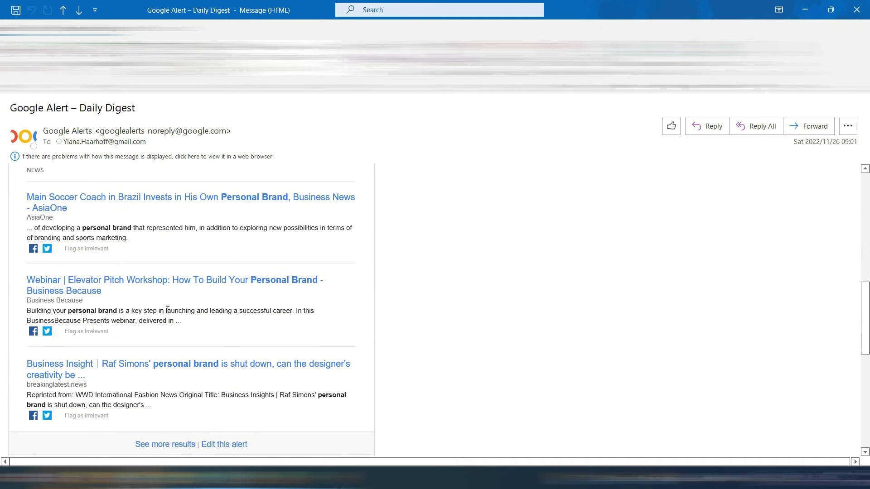
pyautogui.scroll(-7, 167, 309)
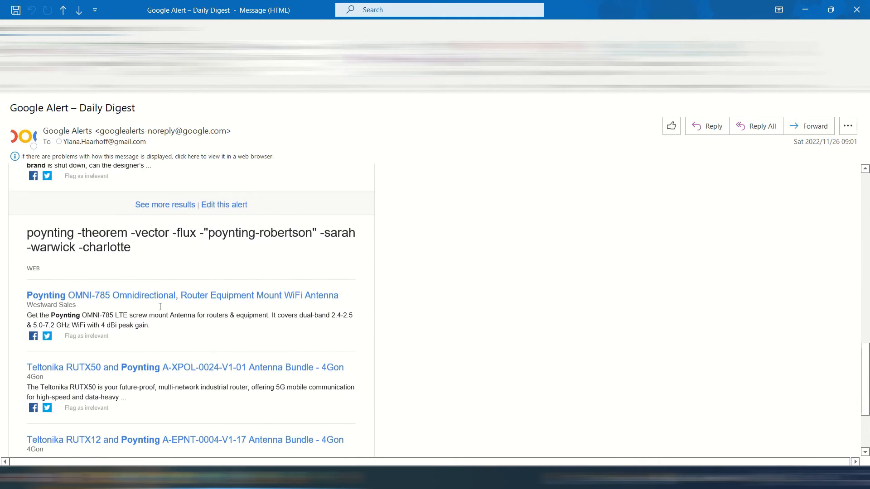
pyautogui.scroll(-2, 104, 278)
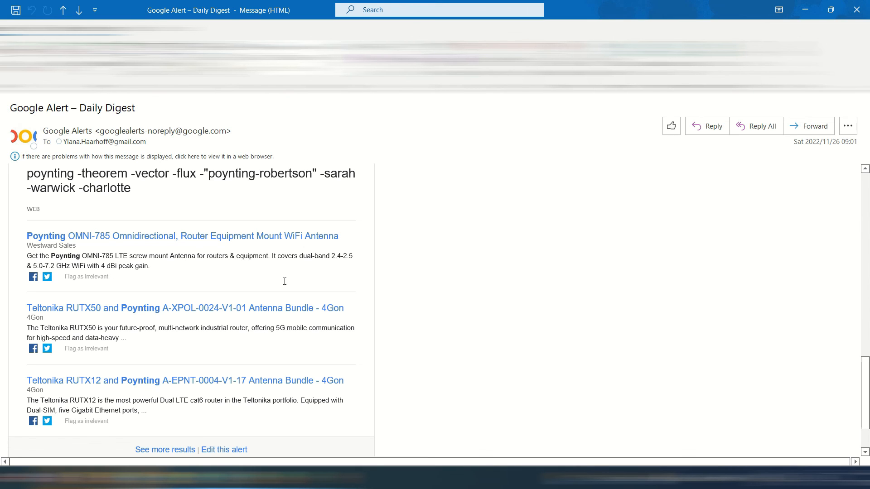
pyautogui.click(375, 8)
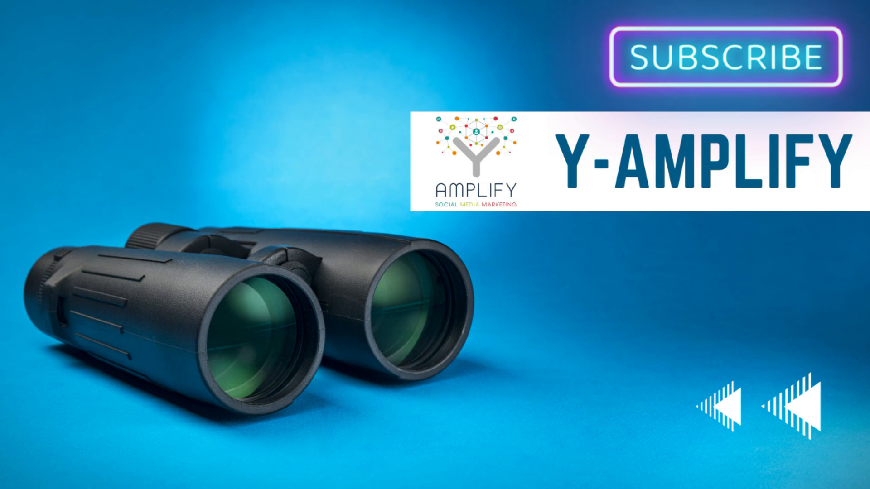